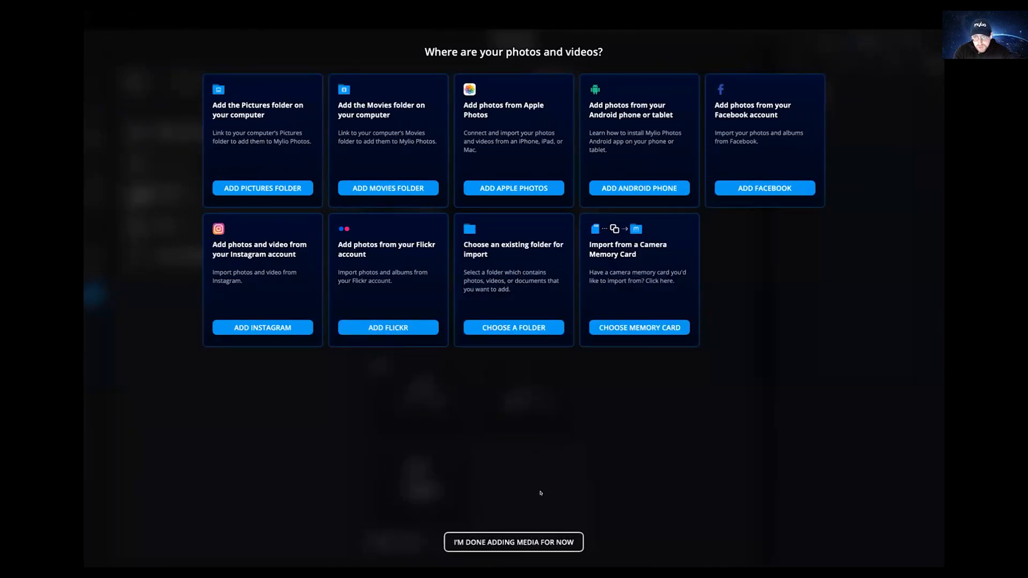
- Finish guided import with I'm done adding media to return to the Devices dashboard
click(518, 535)
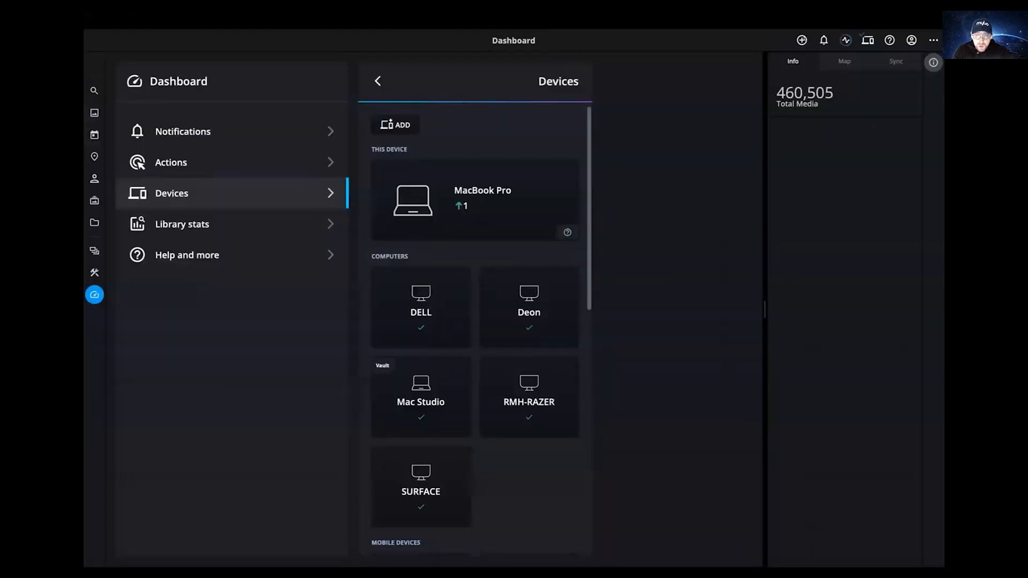
- Start the Frame.io Folder Importer from Add media's online-service list
click(802, 40)
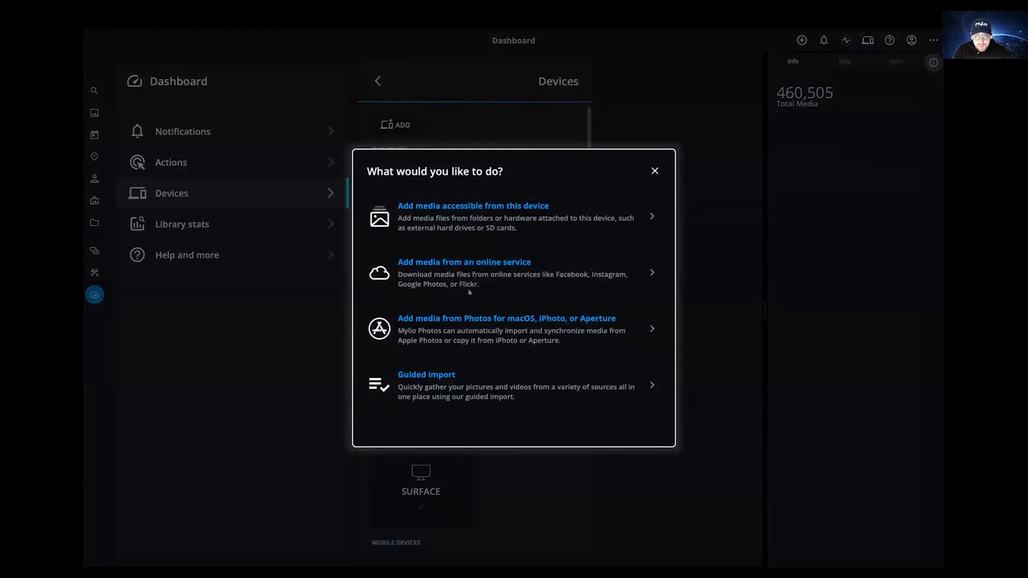
click(464, 276)
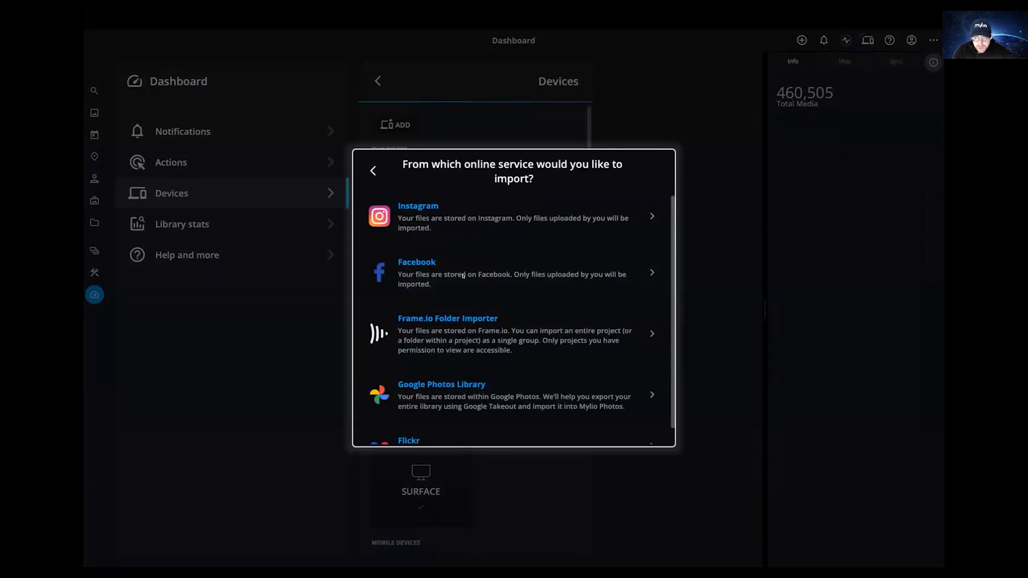
click(444, 332)
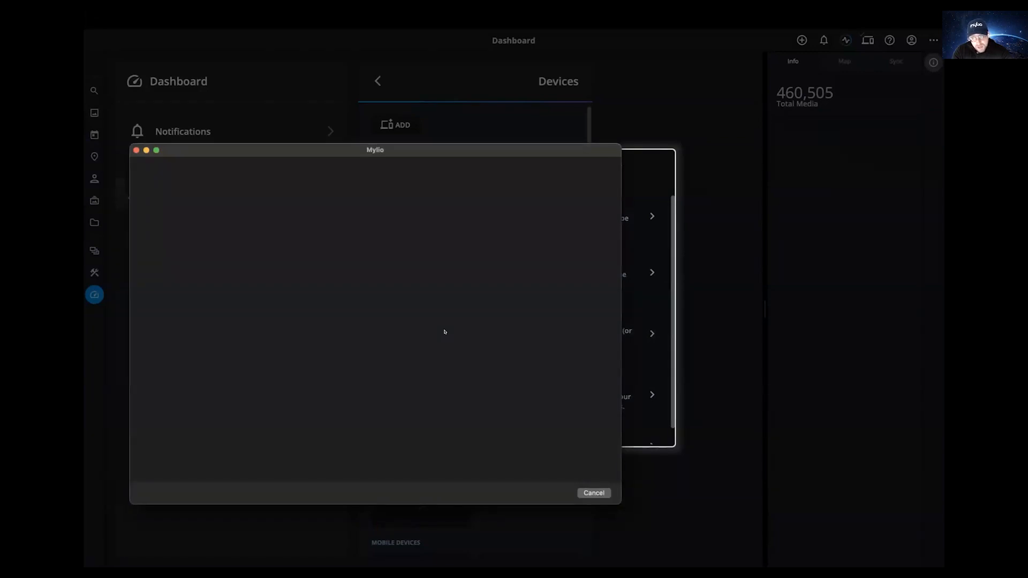
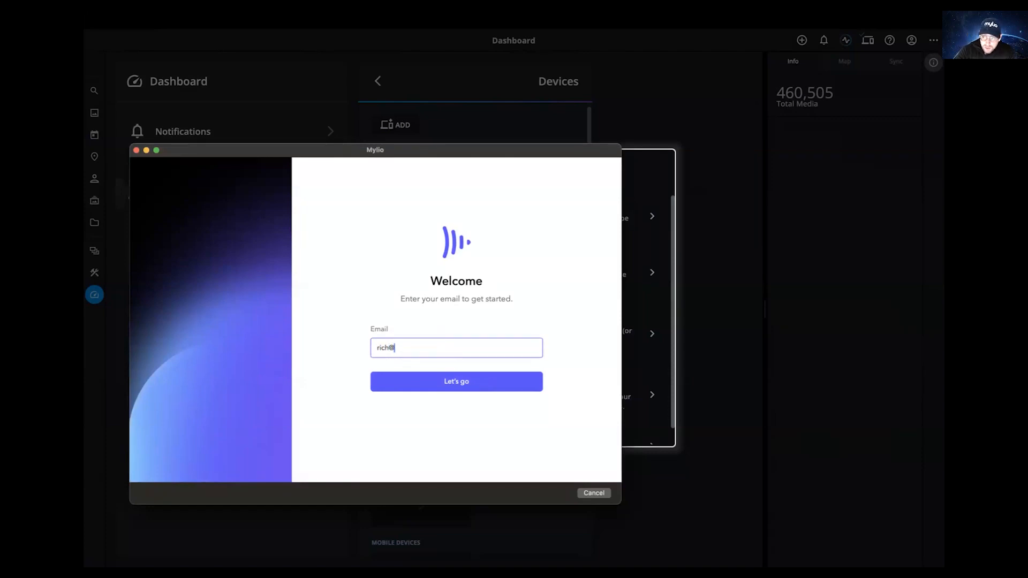
- Enter the Frame.io account's e-mail and continue to Google's identity check
key(Return)
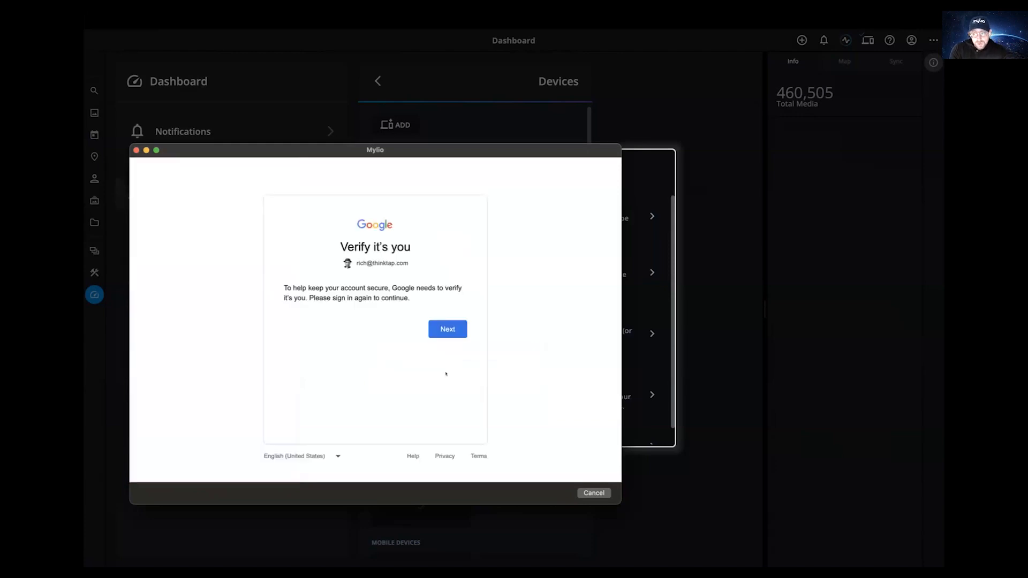
click(447, 327)
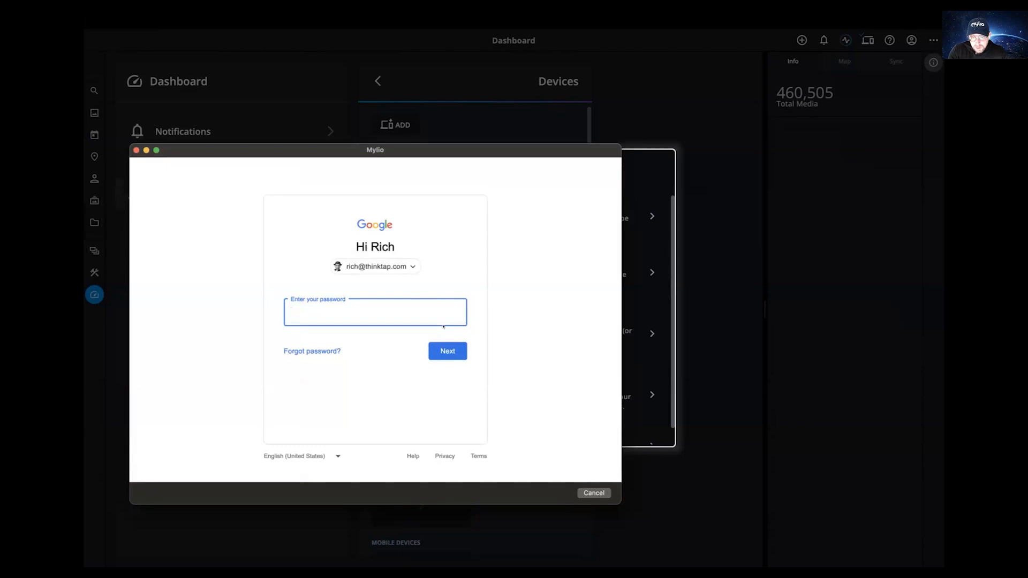
- Try the Google password twice, then close the rejected sign-in window
text(••••••••••••)
key(Return)
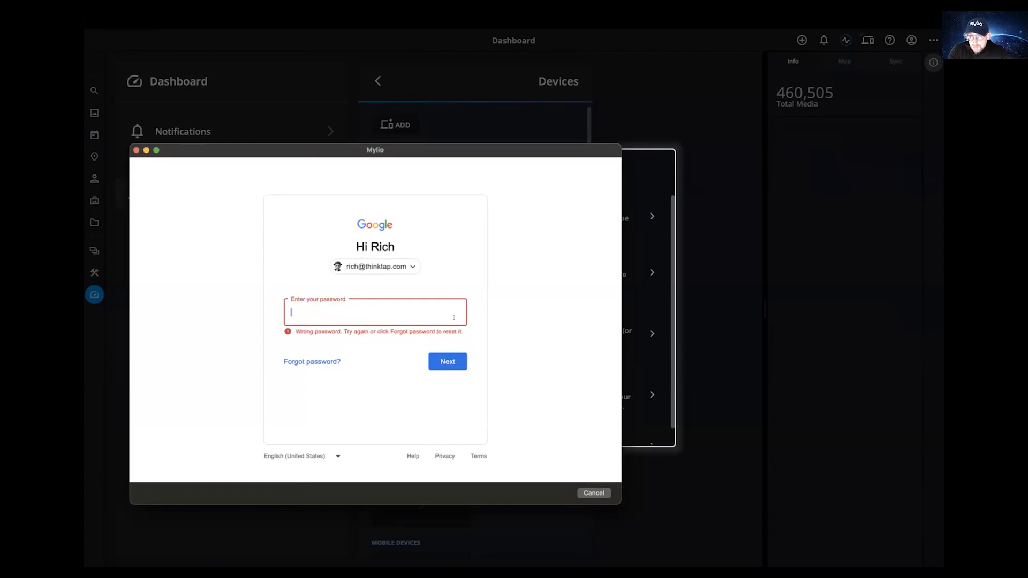
text(•••••••••••)
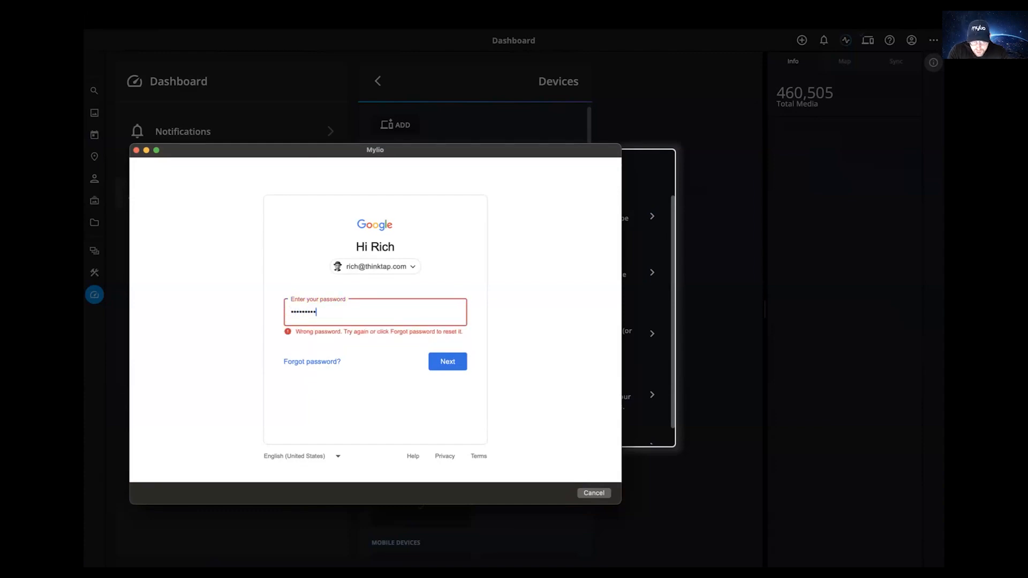
text(•••)
key(Return)
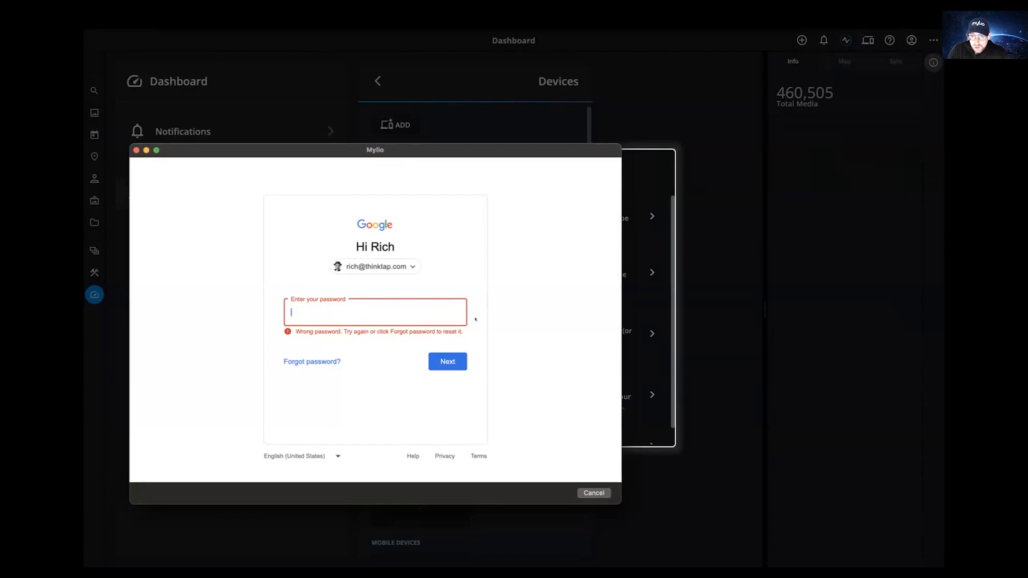
click(135, 150)
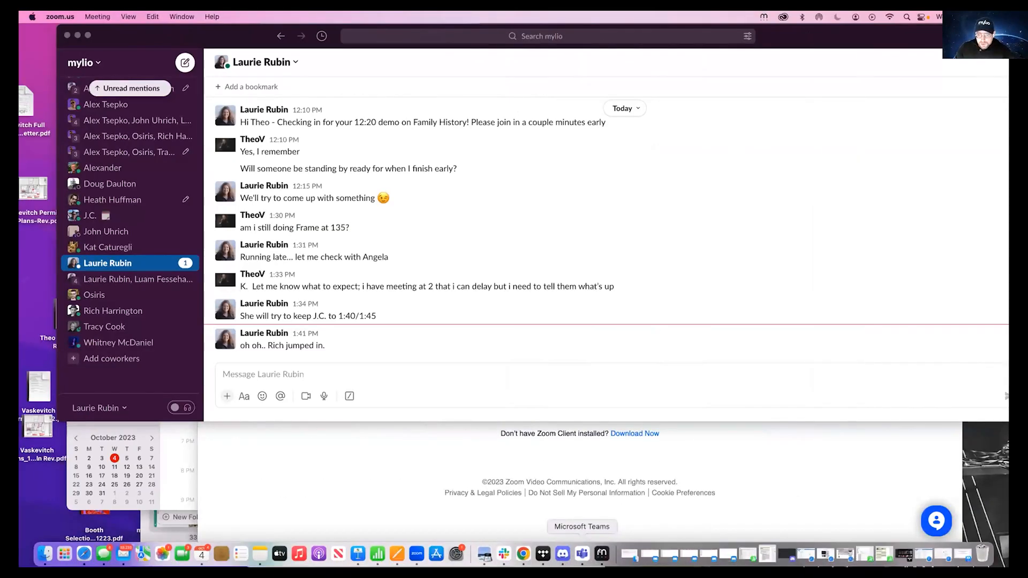
- Bring Mylio Photos back to the front from the Dock
click(602, 554)
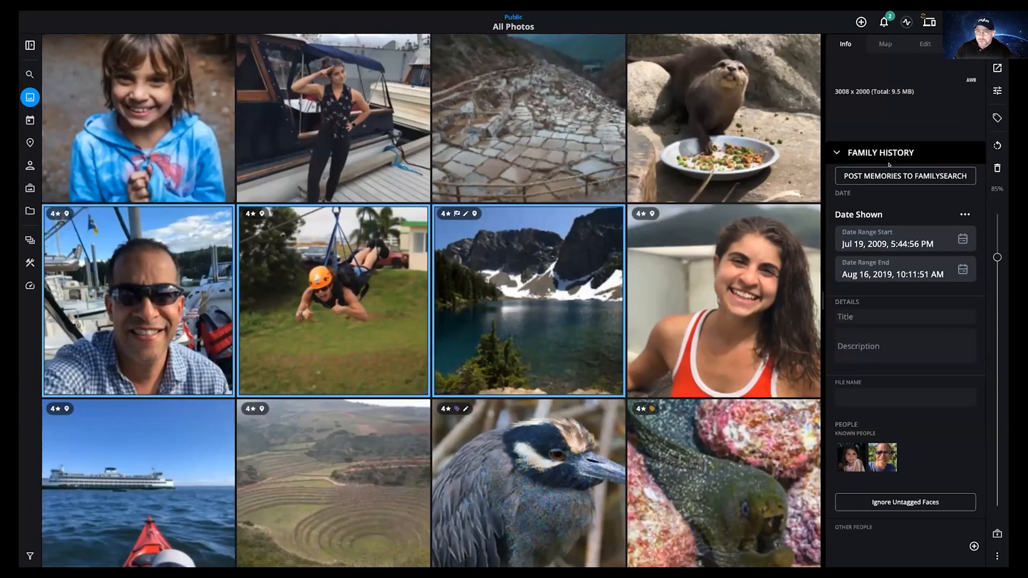
- Launch the Frame.io Folder Importer again via Add media from an online service
click(861, 21)
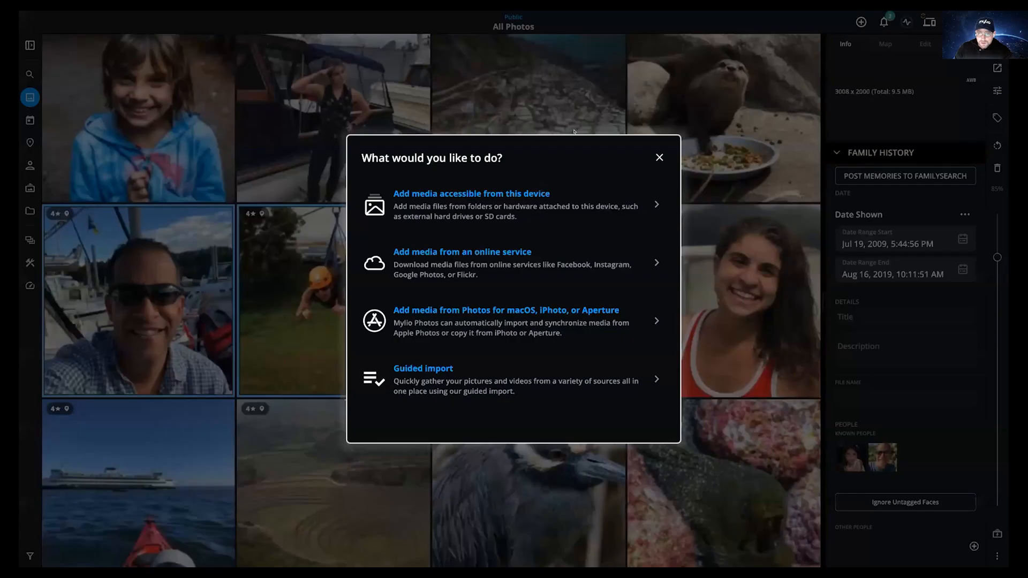
click(424, 261)
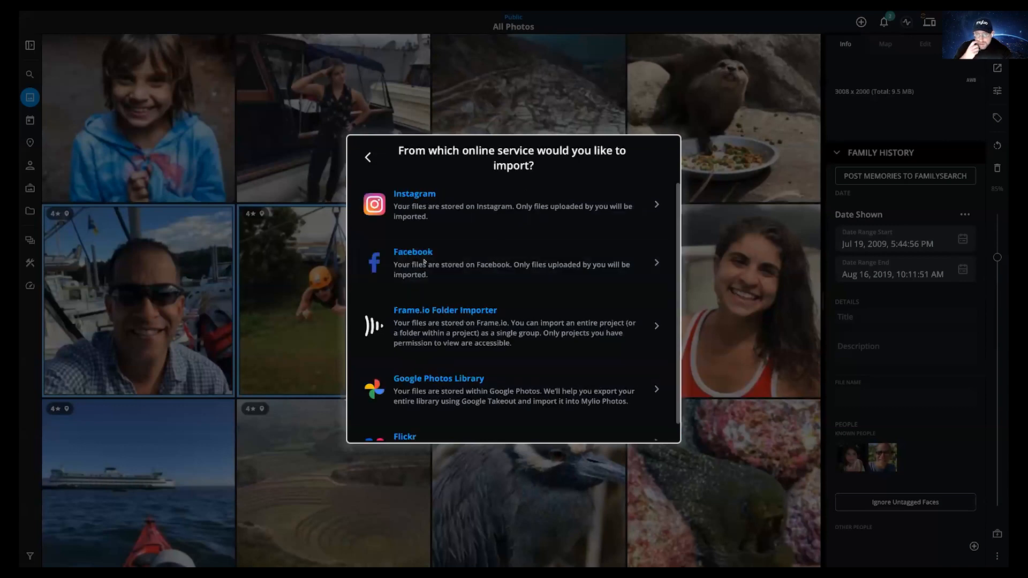
click(460, 322)
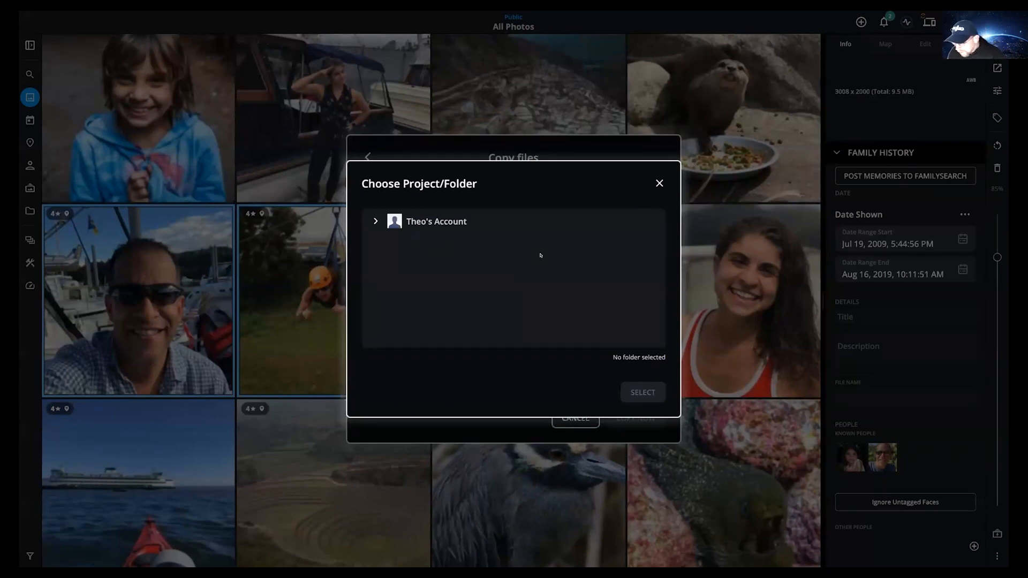
- Expand the Frame.io account and team, then select Demo Project as the import source
click(376, 221)
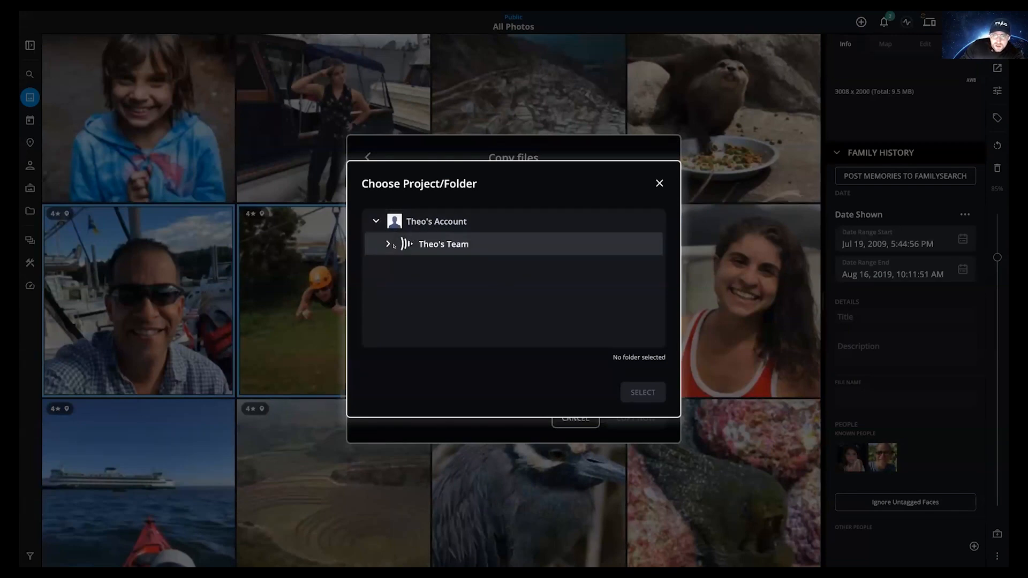
click(379, 245)
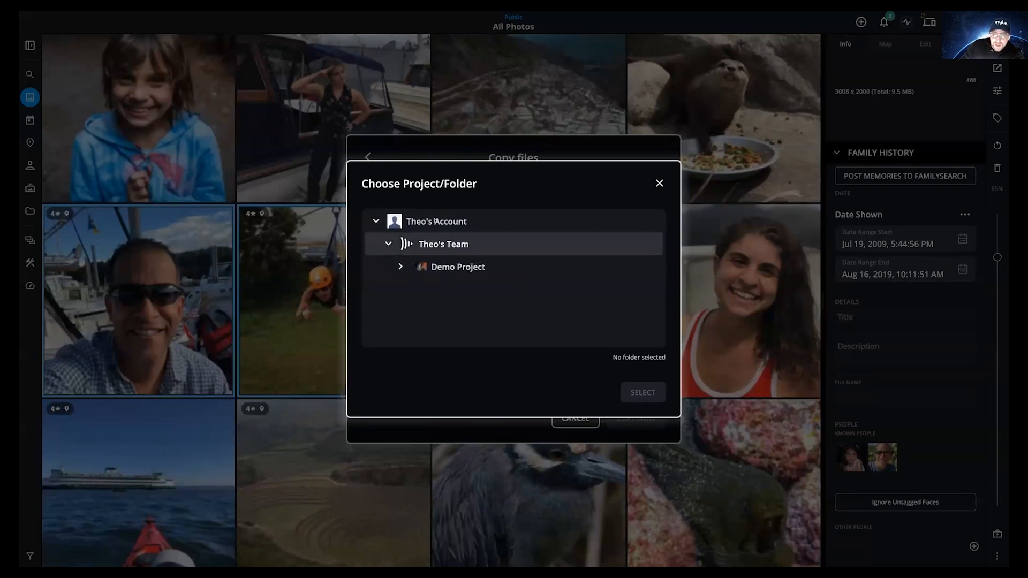
click(458, 267)
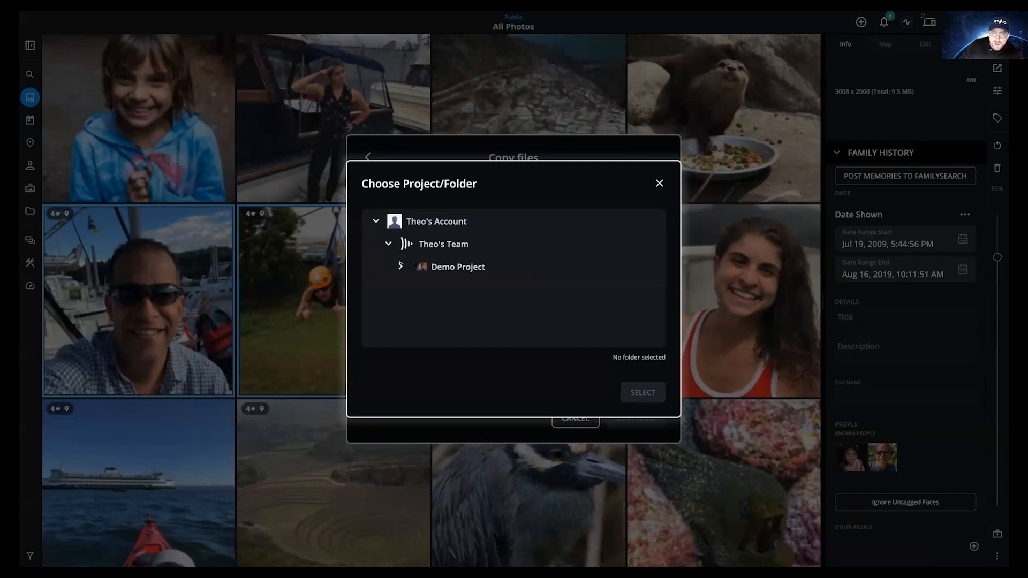
click(465, 267)
click(641, 393)
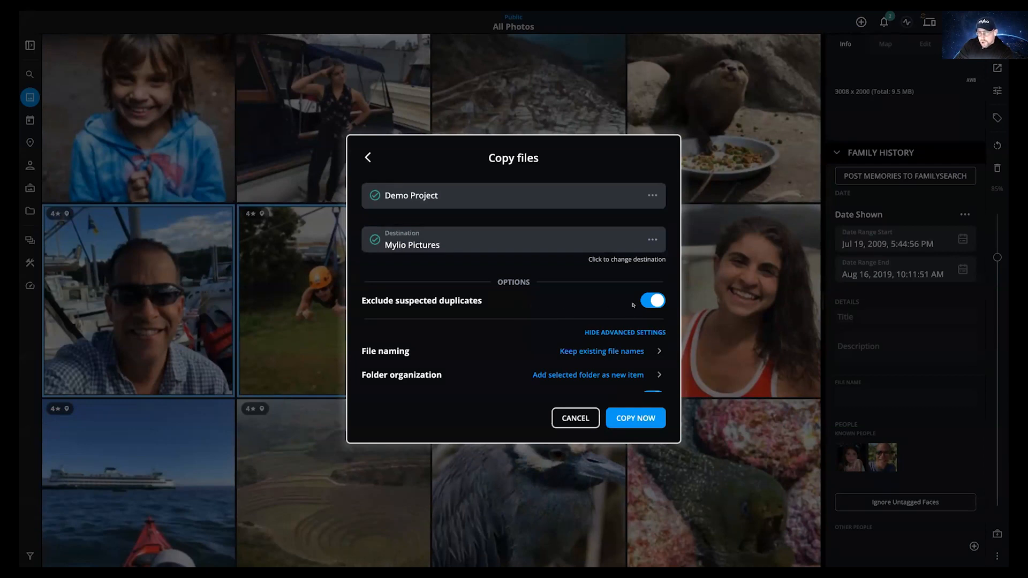
- Review the Copy files options and copy Demo Project into Mylio Pictures
scroll(640, 348, down, 3)
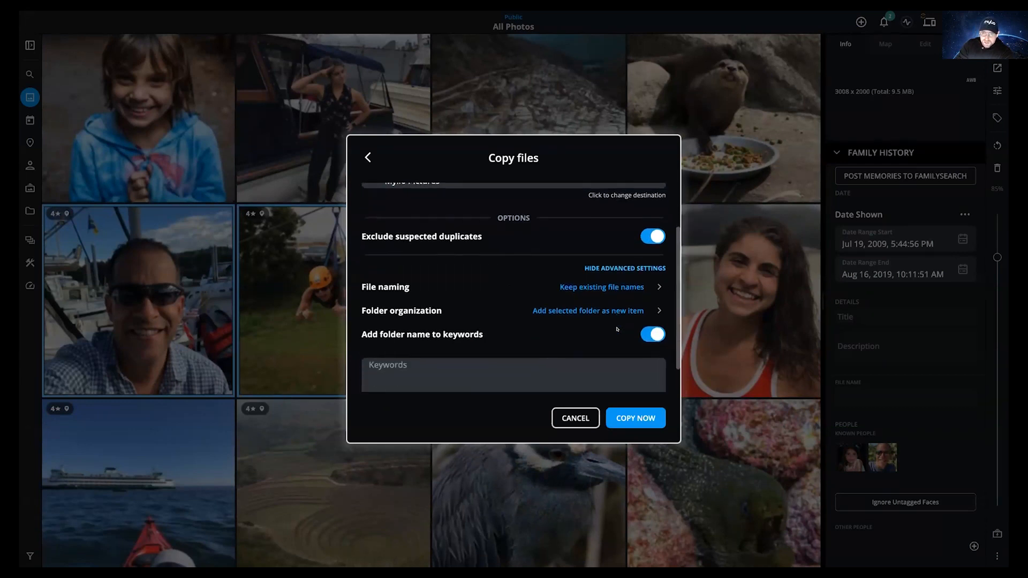
scroll(648, 403, up, 3)
scroll(647, 402, down, 1)
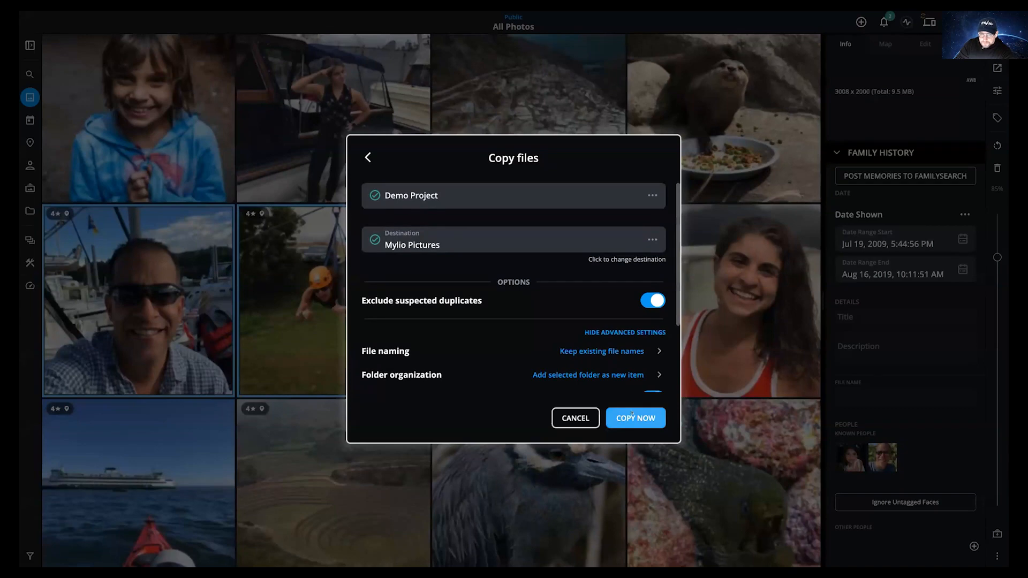
click(632, 416)
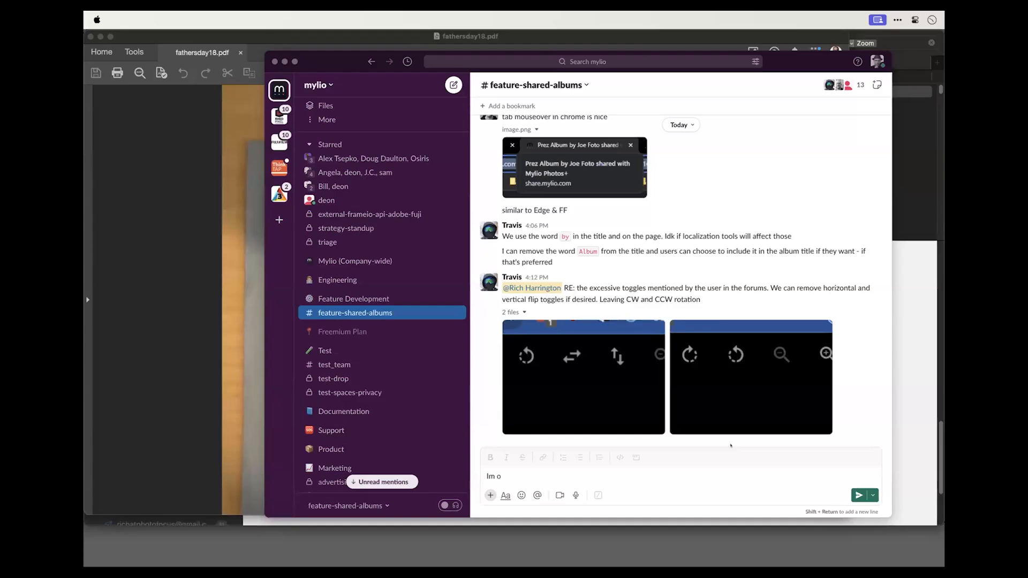
- Switch back to Mylio Photos and allow it access to Frame.io
key(super+Tab)
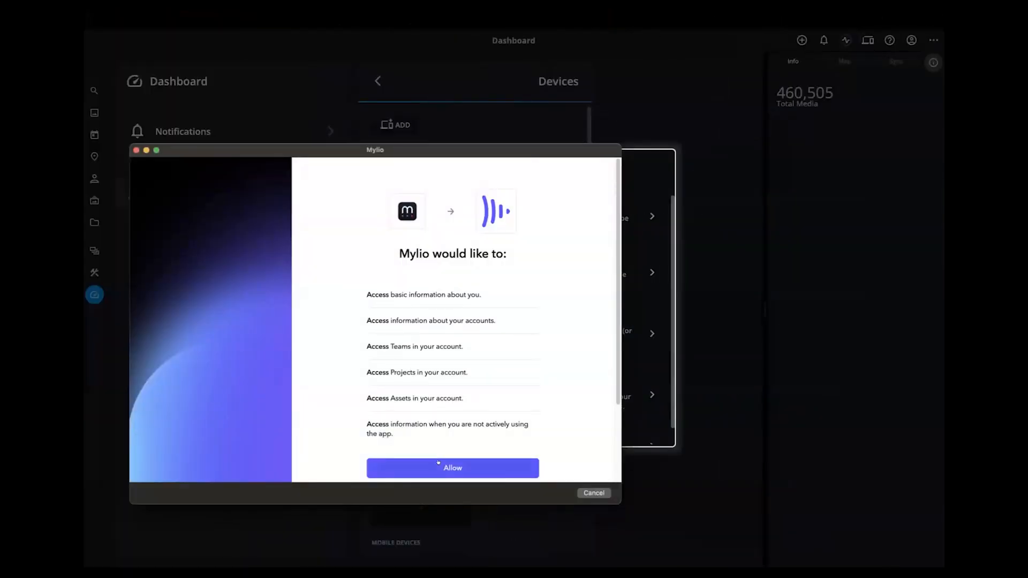
click(438, 465)
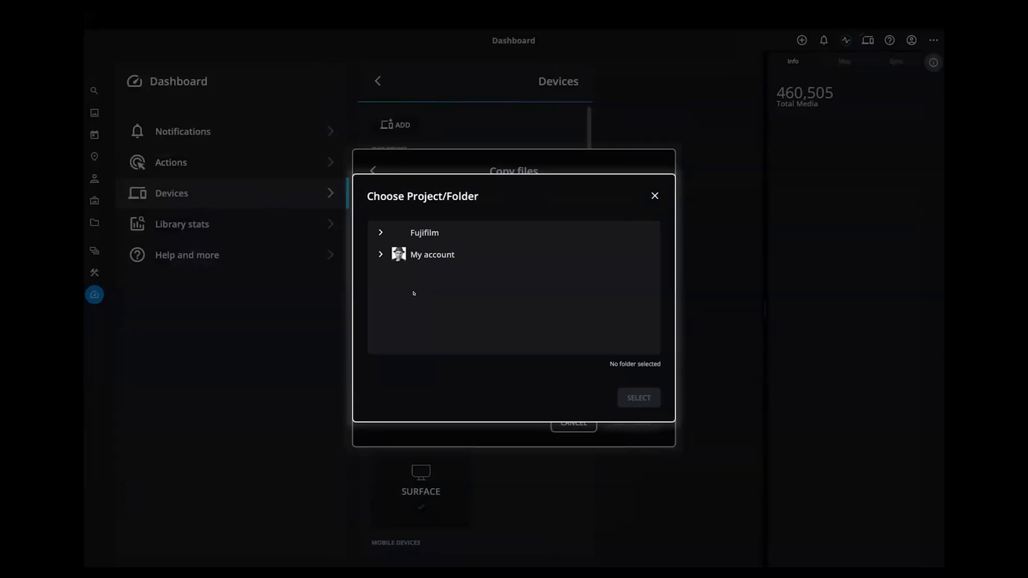
- Browse My account, My Projects, Fujifilm and No Film School, then cancel without choosing
click(381, 255)
click(392, 277)
scroll(438, 316, down, 2)
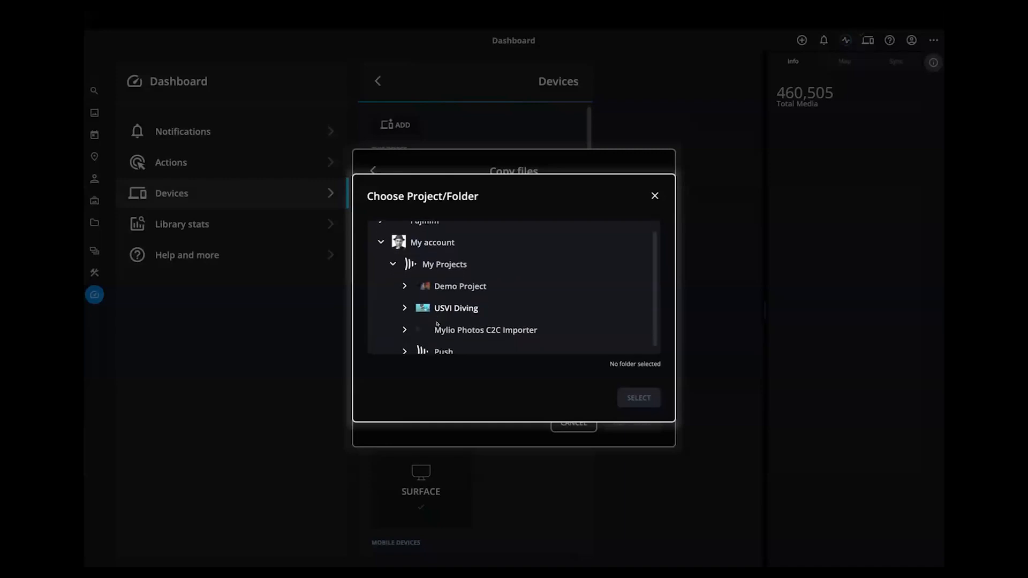
scroll(407, 268, up, 3)
click(377, 235)
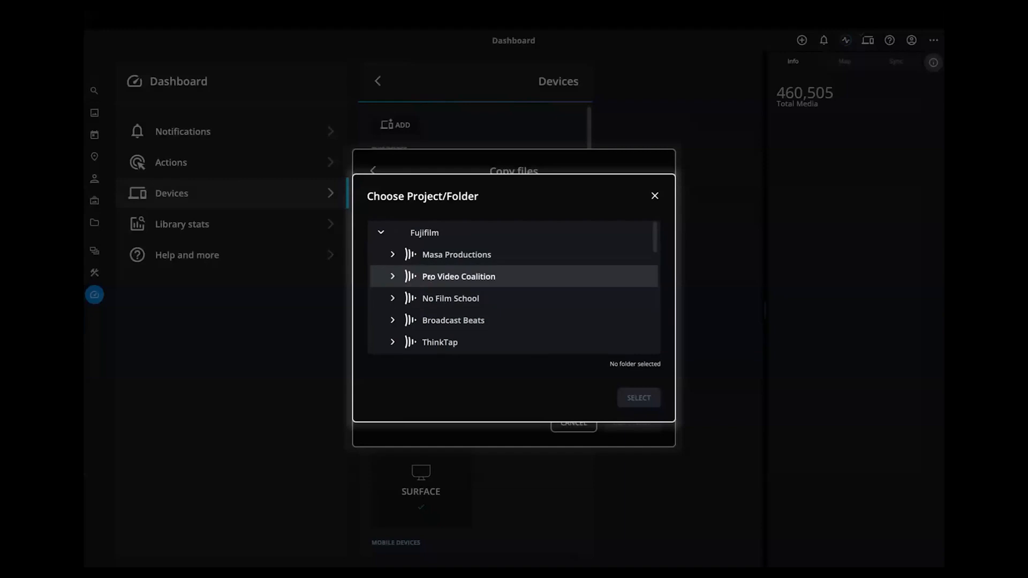
scroll(461, 310, down, 1)
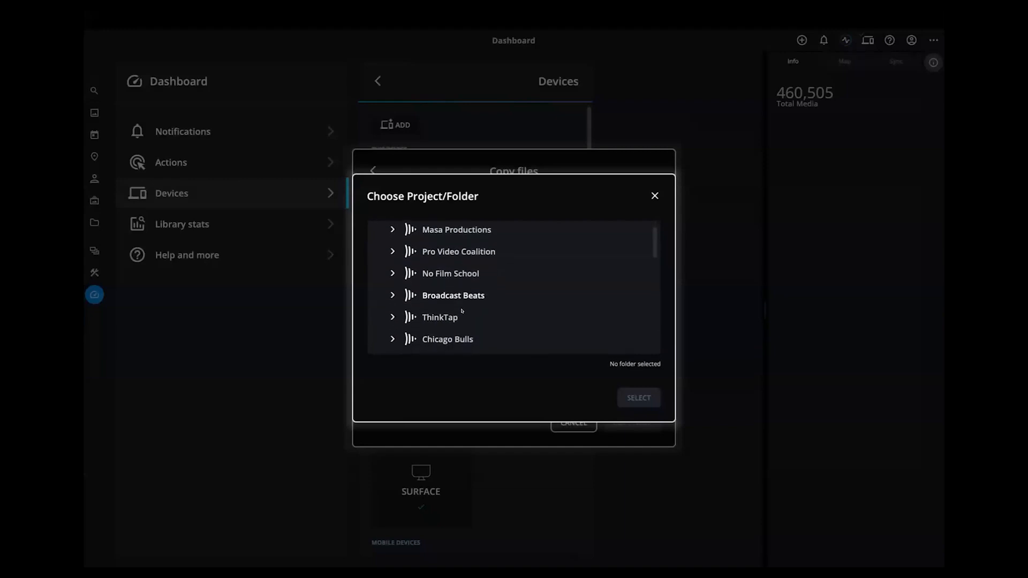
click(396, 270)
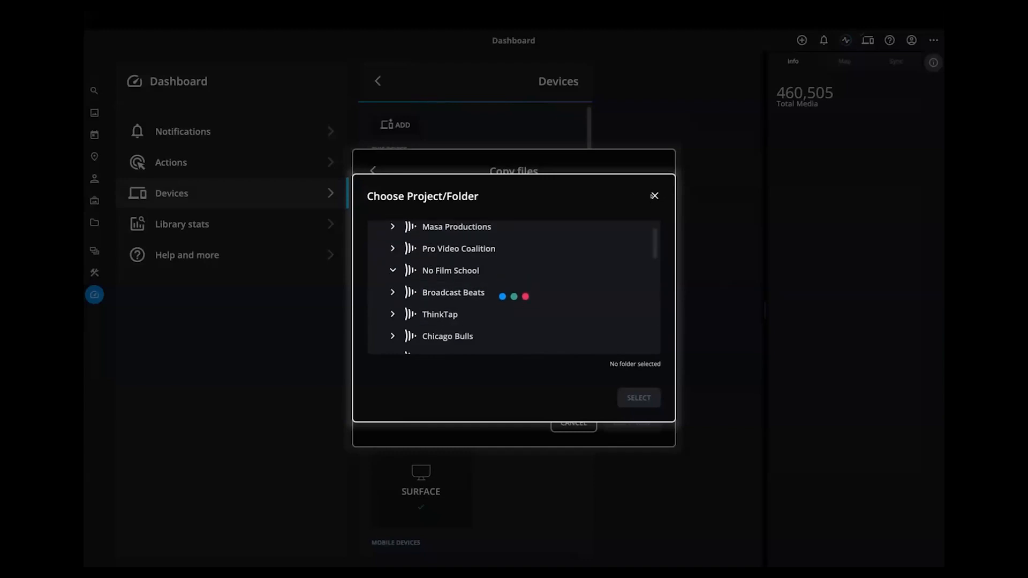
click(654, 196)
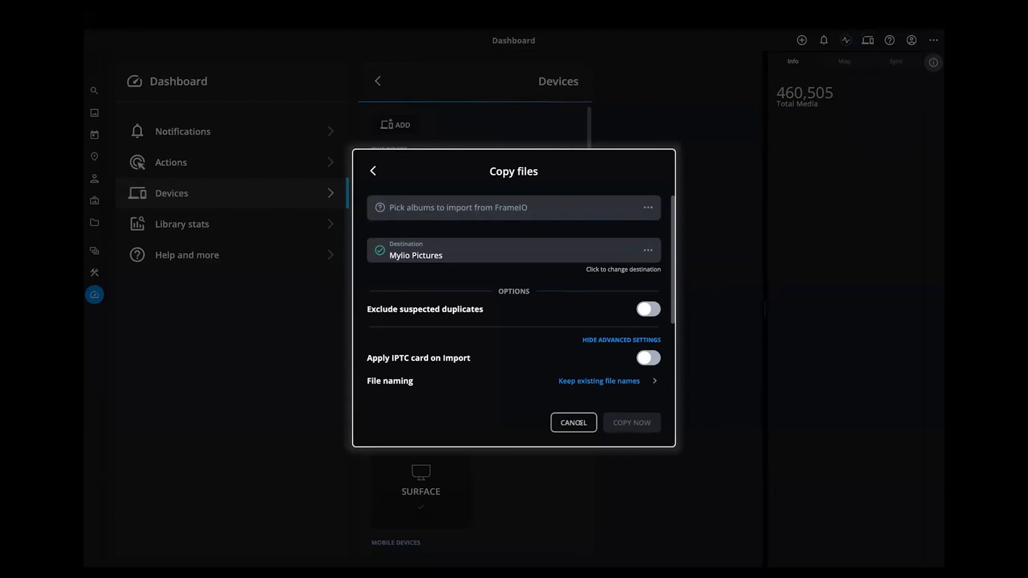
click(574, 422)
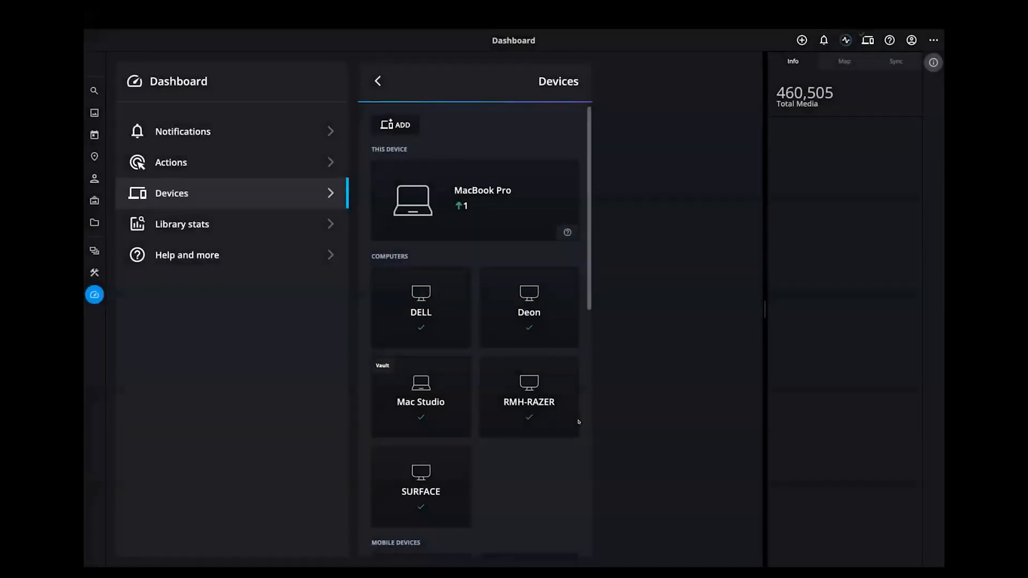